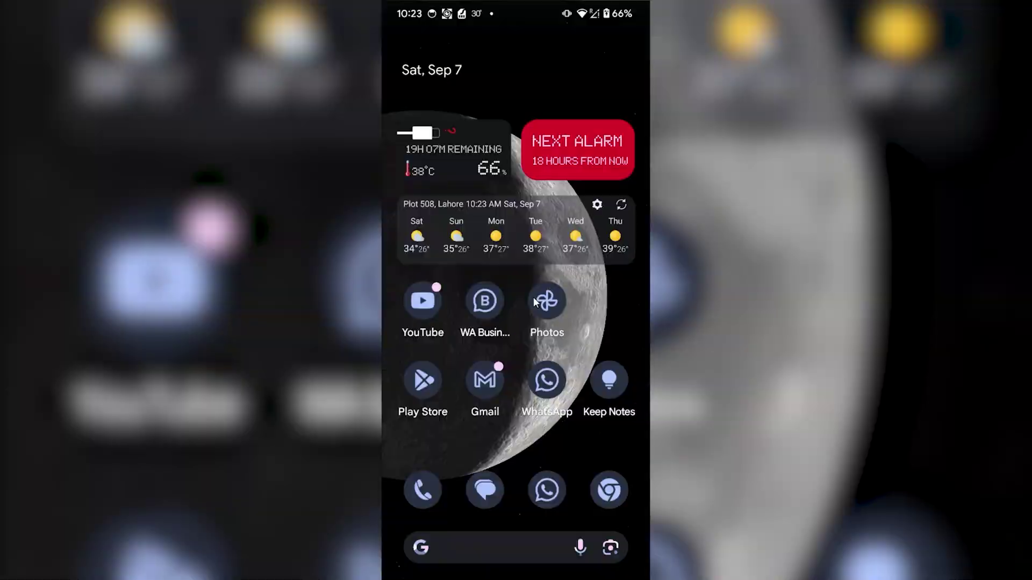
- Swipe up on the home screen to bring up the app drawer with search
{"action": "left_click_drag", "start_coordinate": [533, 297], "coordinate": [510, 190]}
{"action": "type", "text": "ti"}
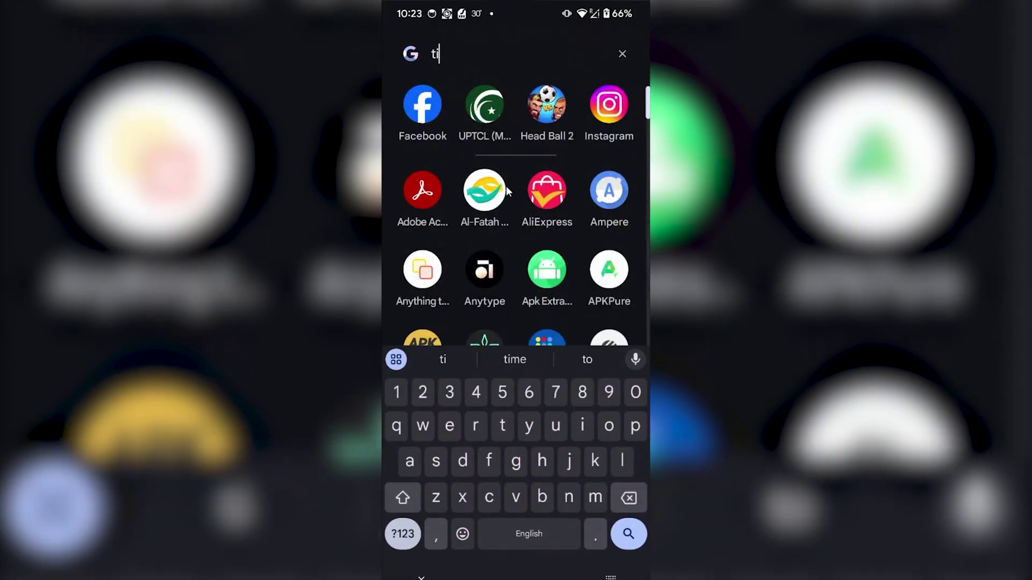
{"action": "type", "text": "k"}
- Launch TikTok, then reach Settings and privacy via the Profile tab's options menu
{"action": "left_click", "coordinate": [421, 101]}
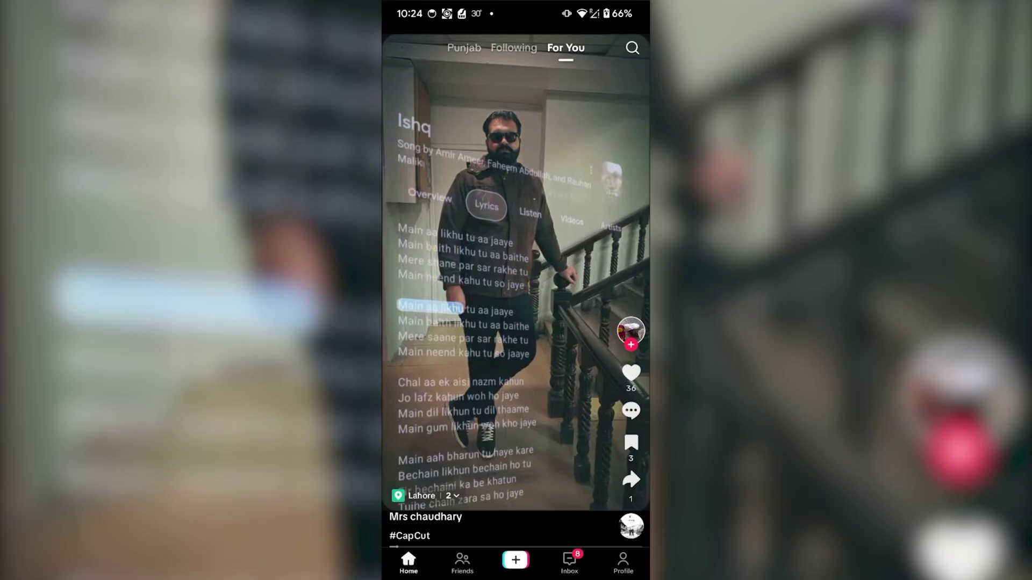
{"action": "left_click", "coordinate": [633, 568]}
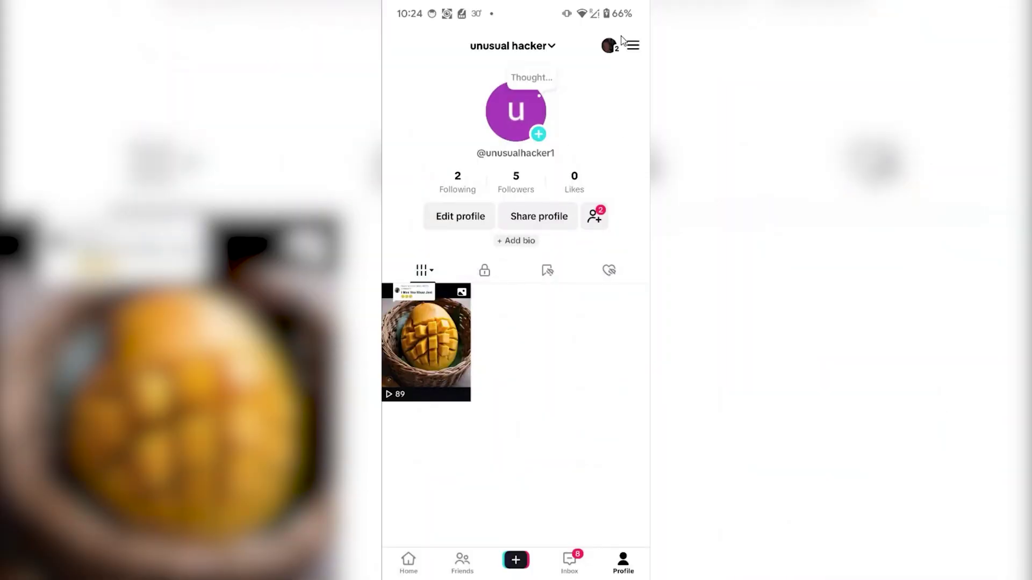
{"action": "left_click", "coordinate": [634, 46]}
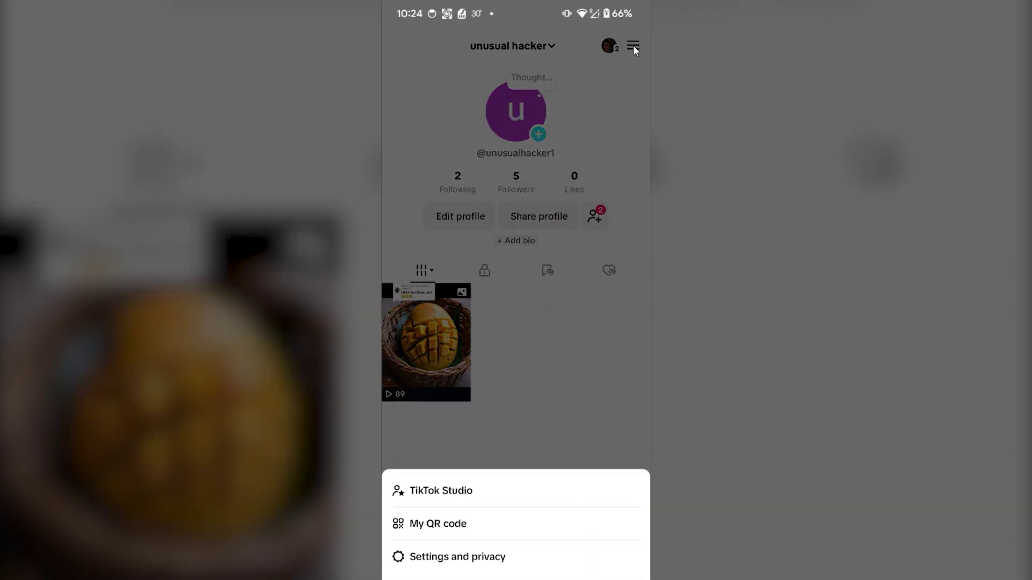
{"action": "left_click", "coordinate": [431, 553]}
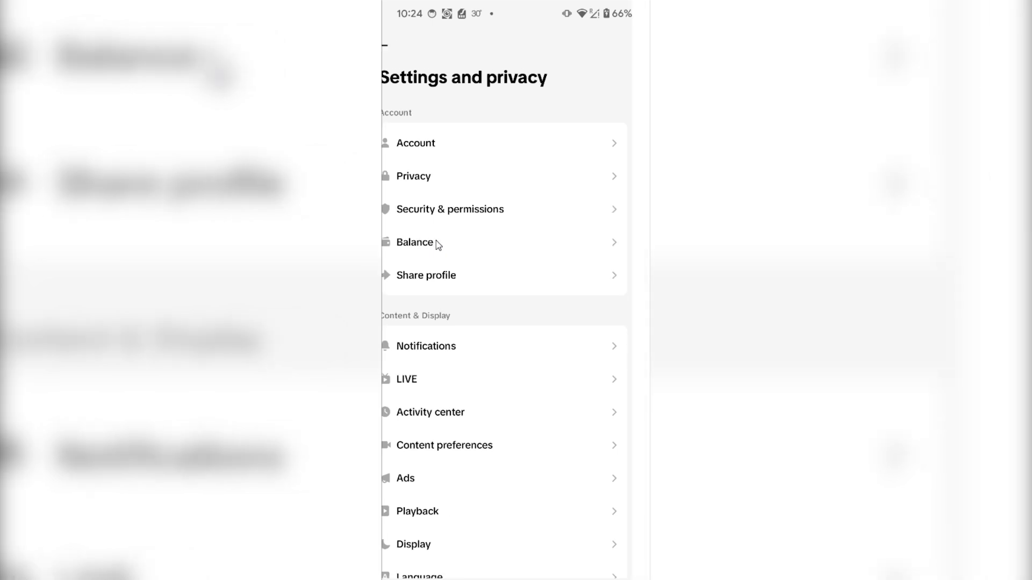
- Open Balance and then the LIVE rewards page showing the $0.18 total
{"action": "left_click", "coordinate": [437, 244]}
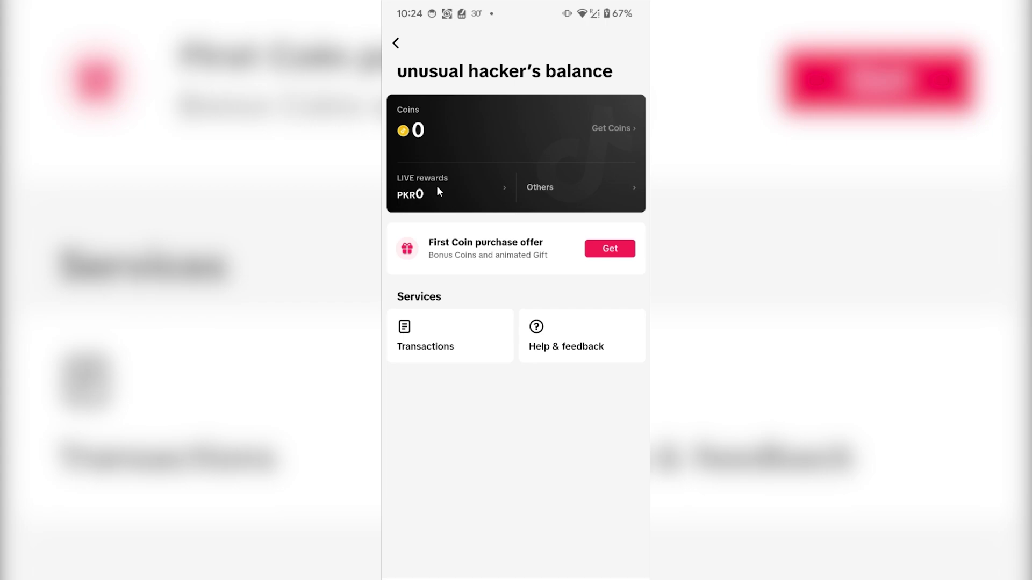
{"action": "left_click", "coordinate": [437, 185]}
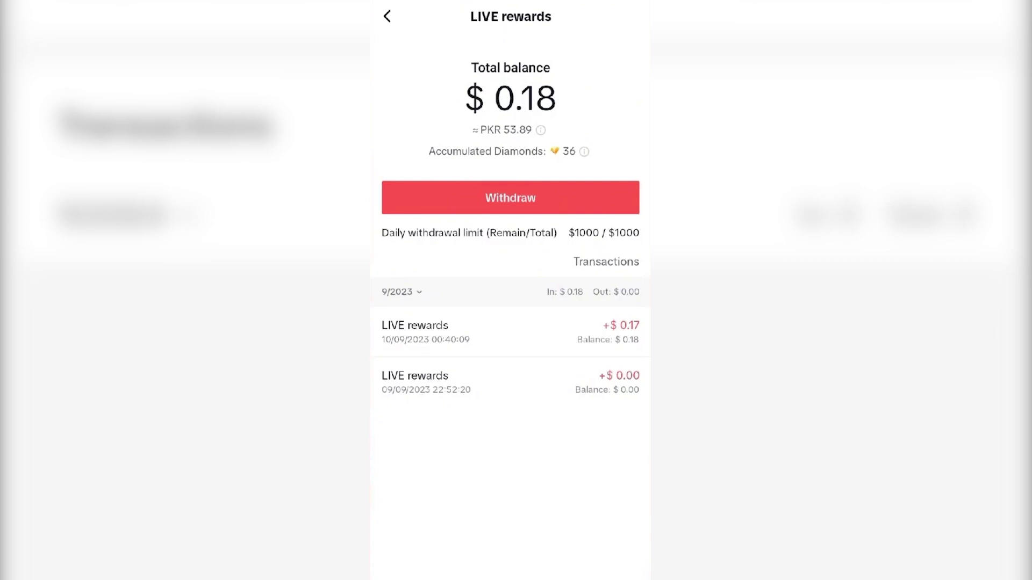
- Start withdrawing the $0.18 LIVE rewards balance with the Withdraw button
{"action": "left_click", "coordinate": [510, 197]}
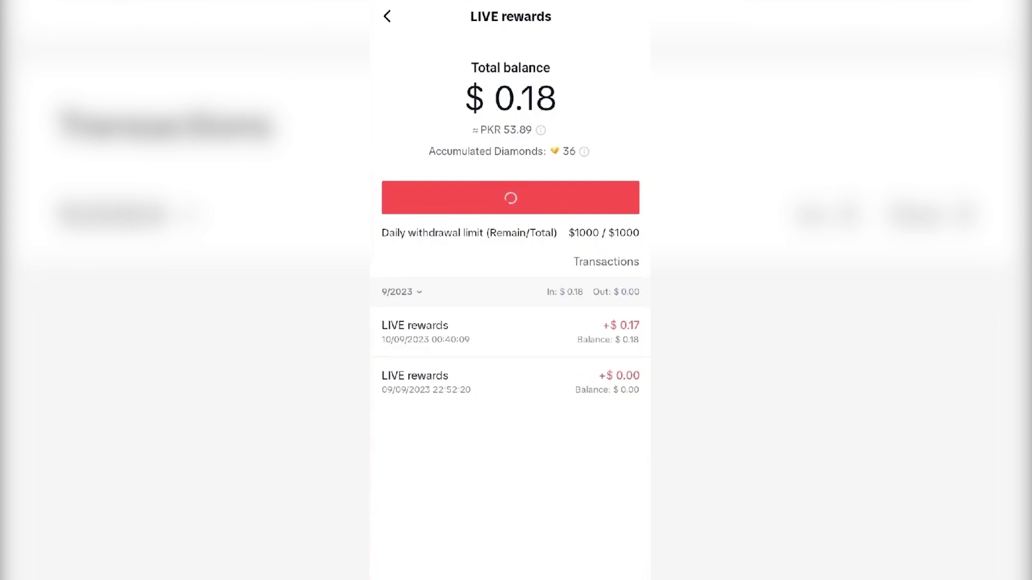